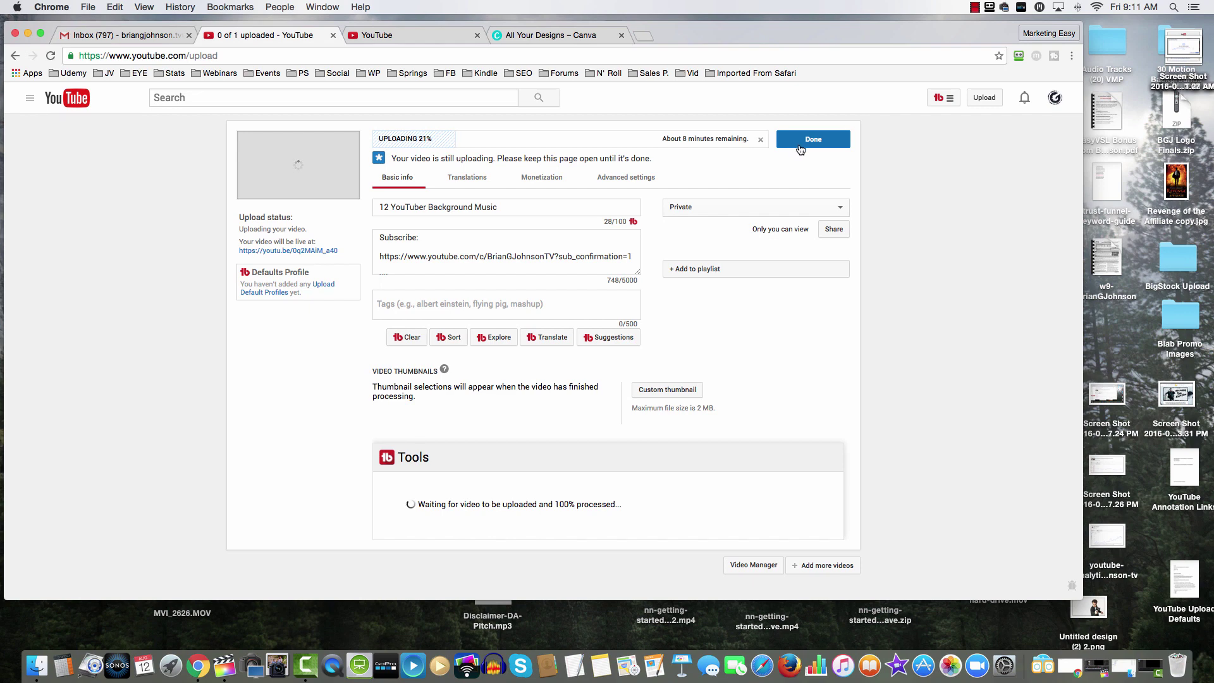
left_click_drag(377, 208, 506, 208)
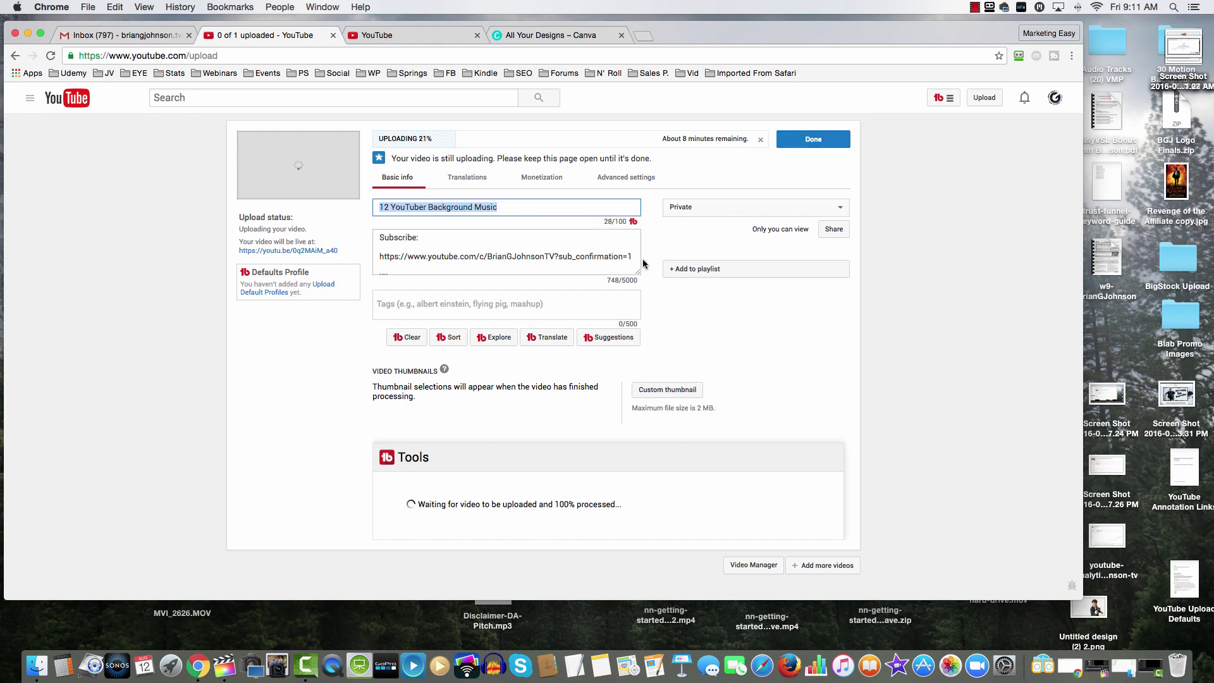
left_click_drag(392, 243, 466, 290)
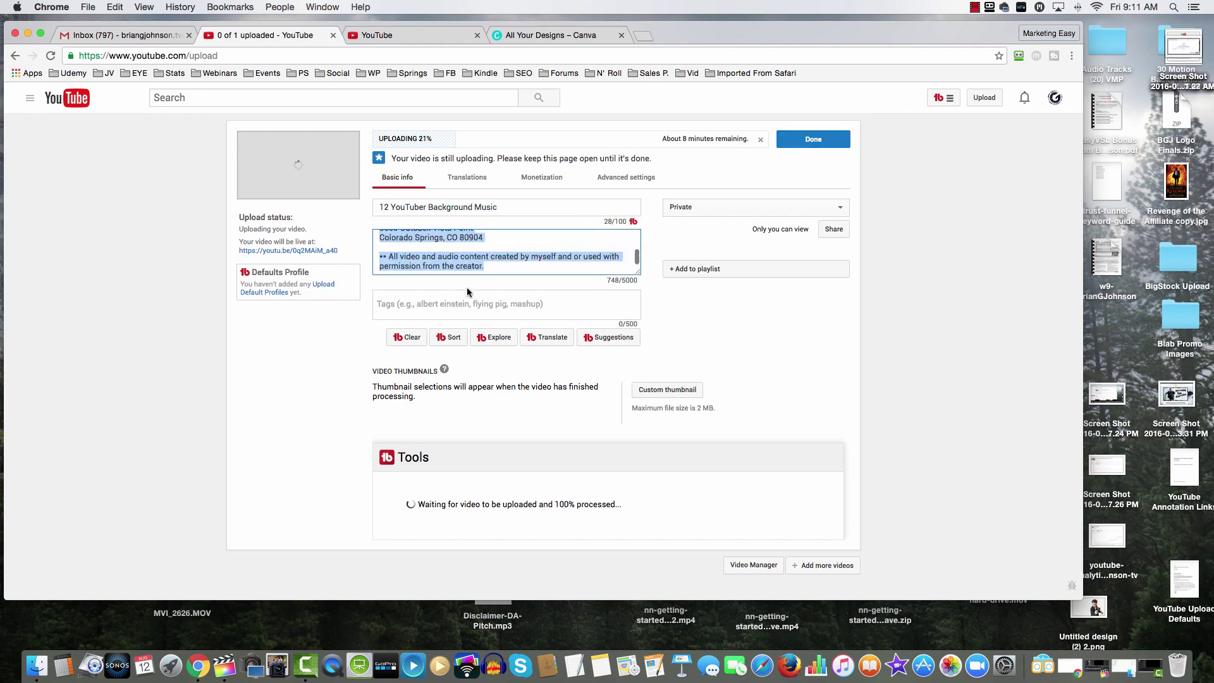
left_click(831, 337)
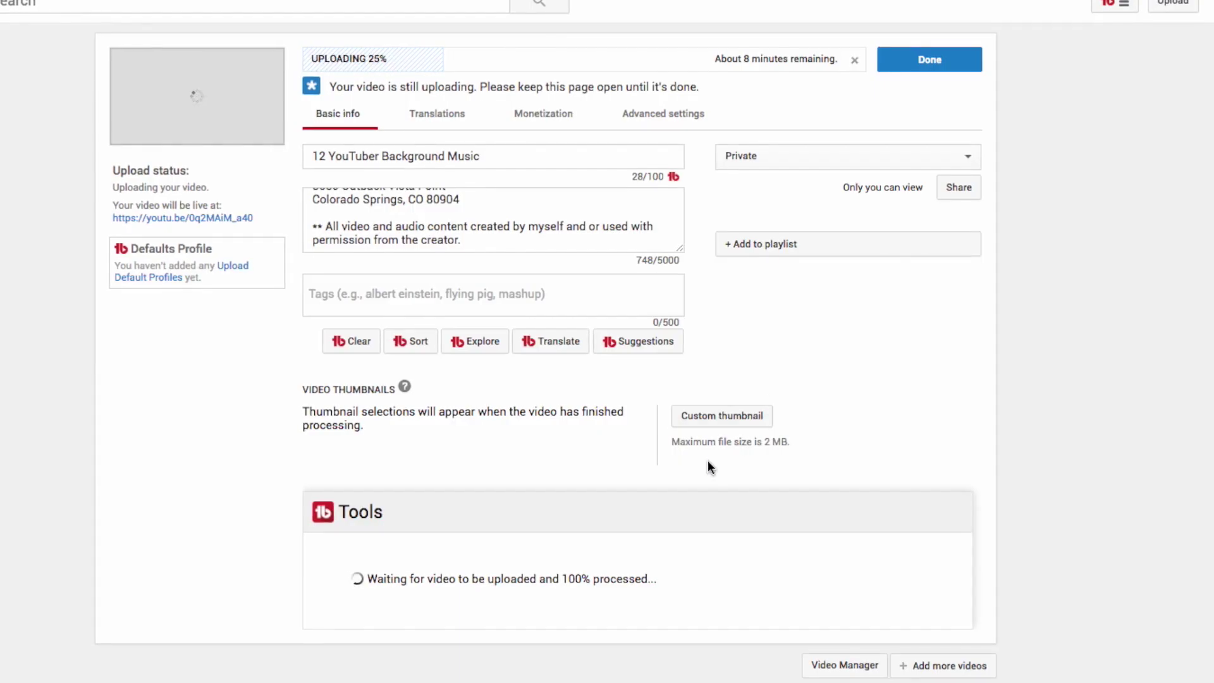
mouse_move(642, 411)
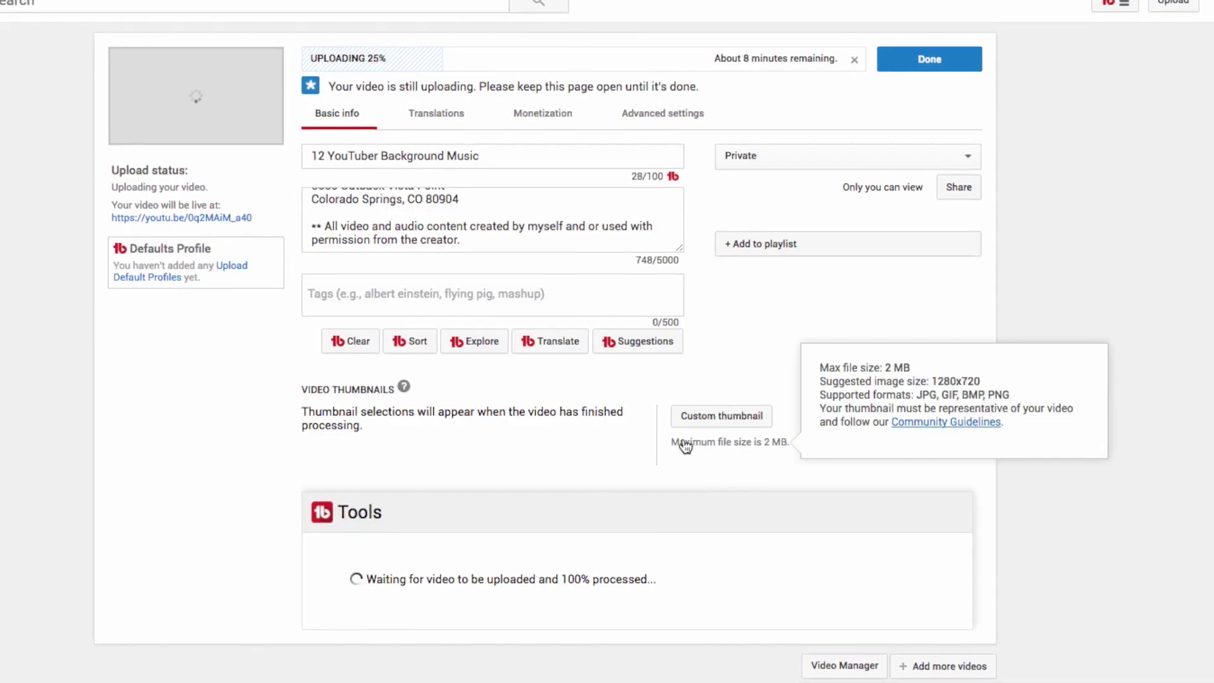
double_click(685, 443)
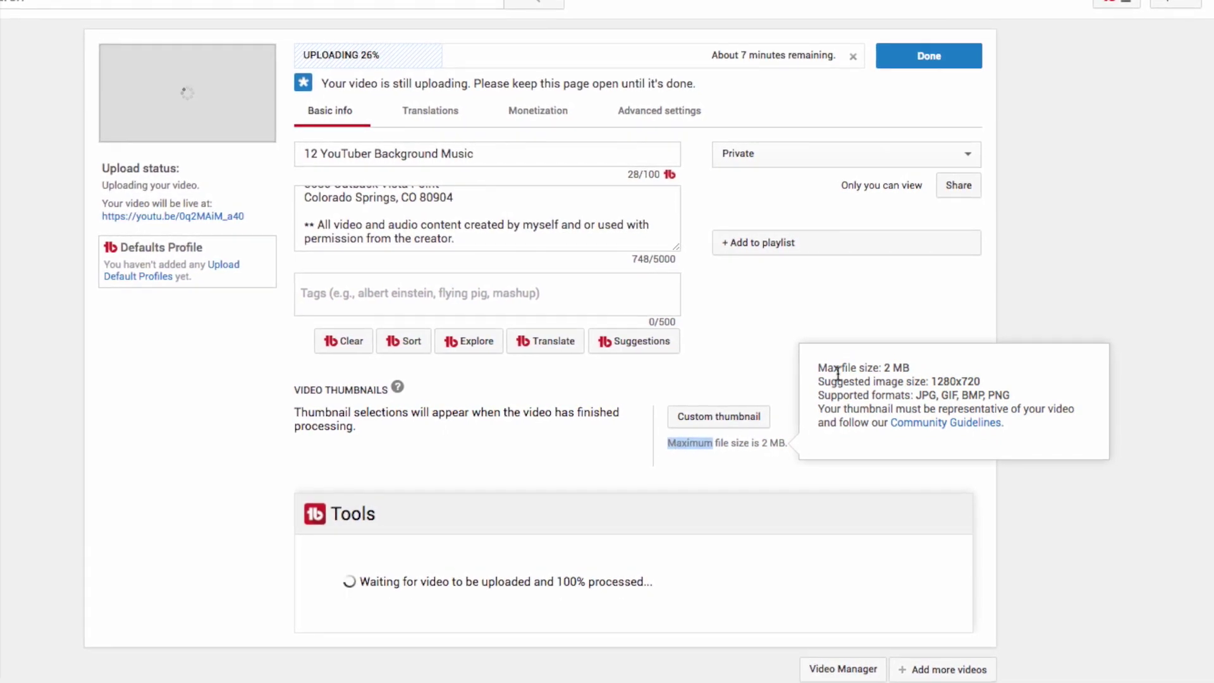
left_click_drag(833, 365, 1084, 399)
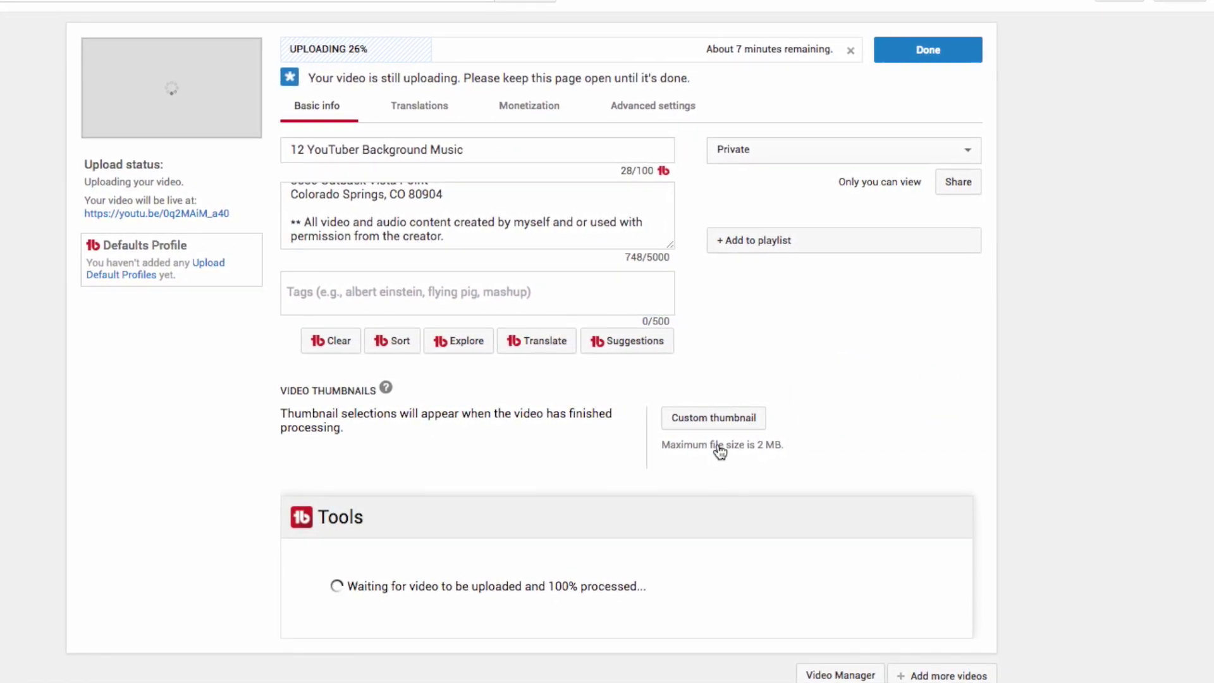
mouse_move(719, 451)
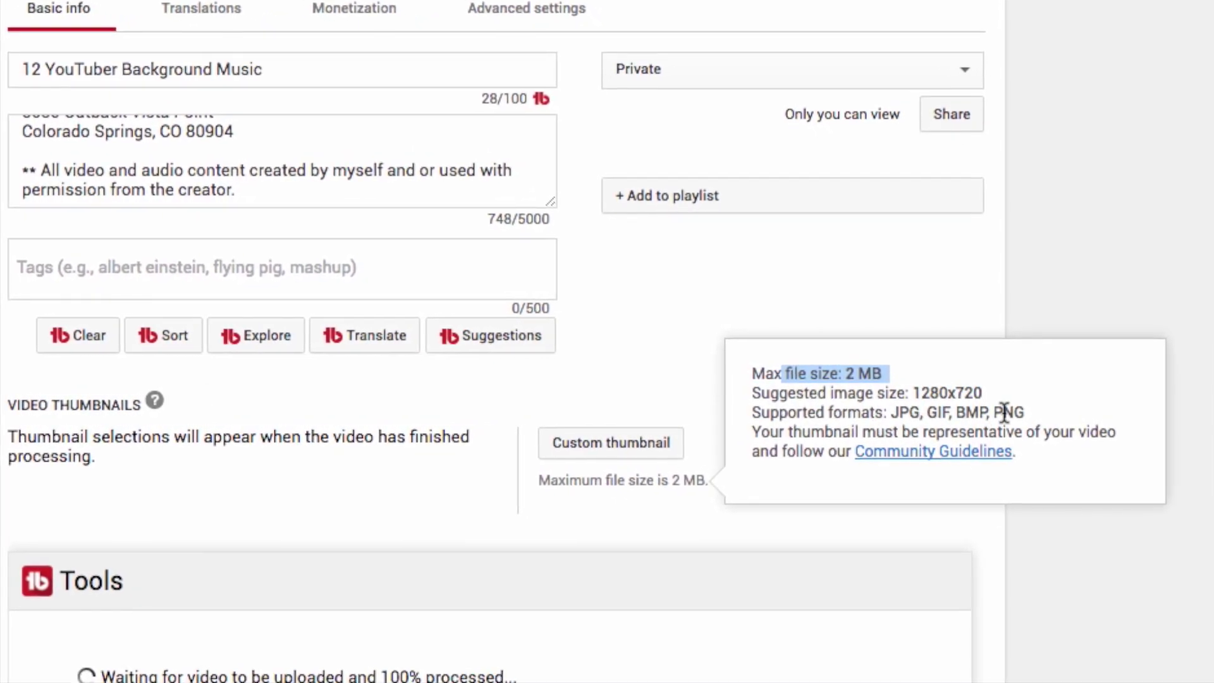
left_click_drag(1010, 412, 1072, 419)
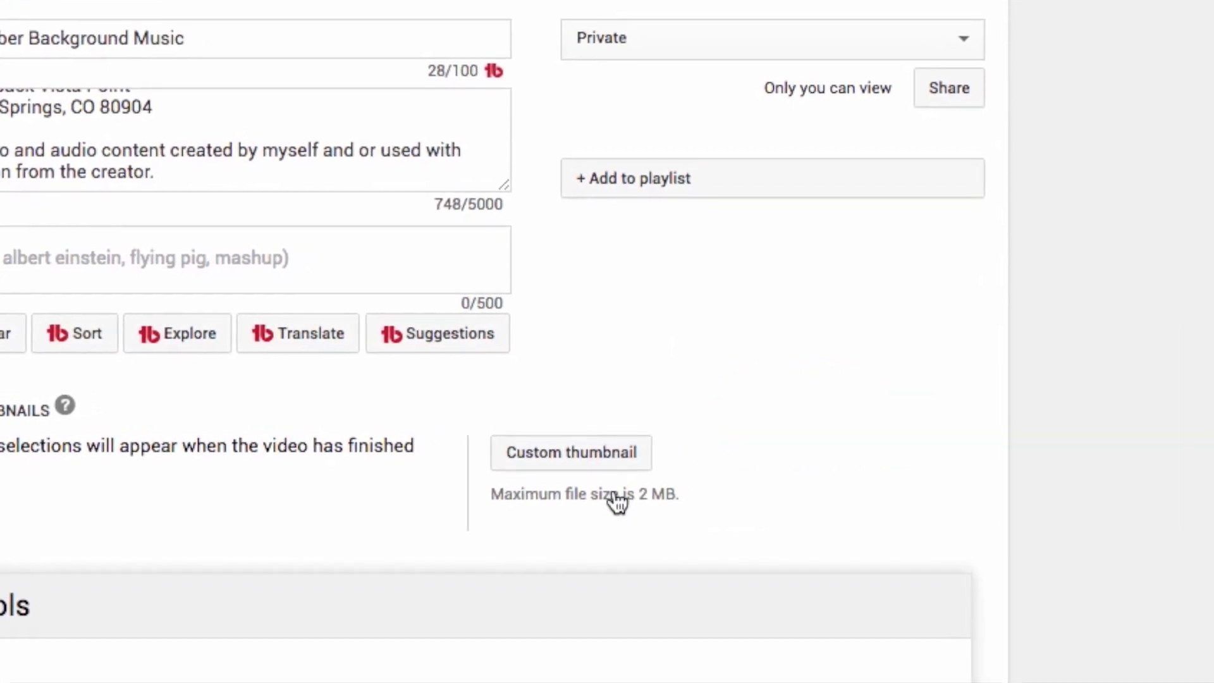
mouse_move(605, 501)
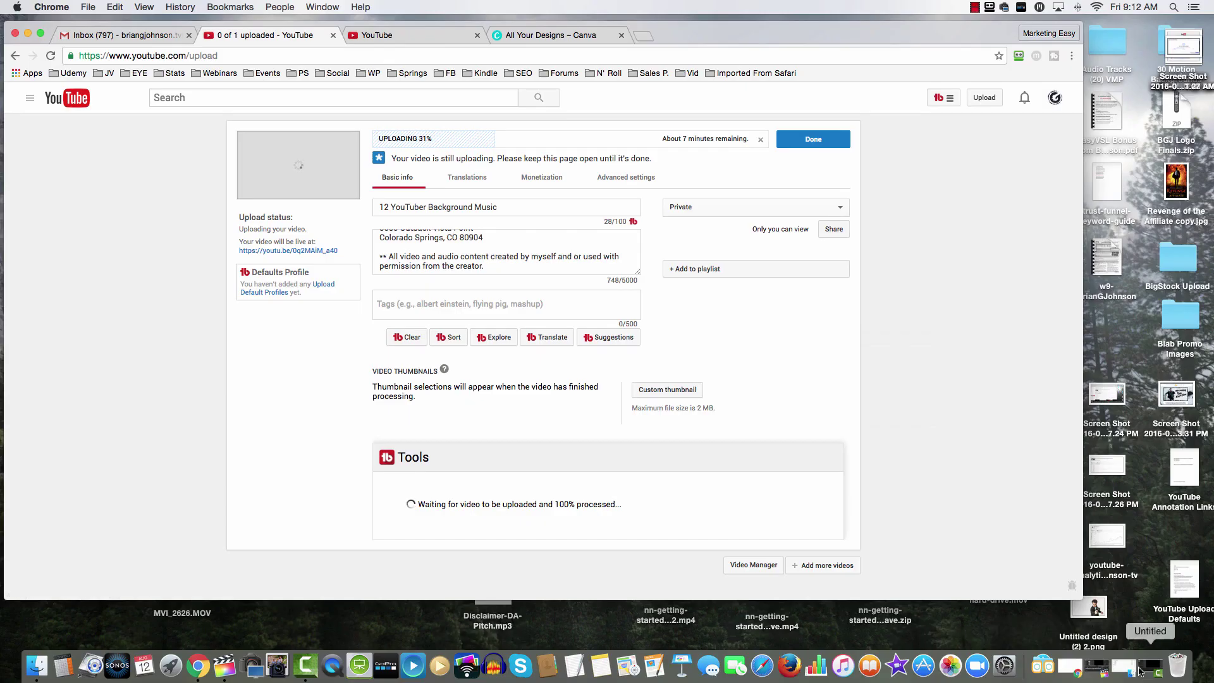
left_click(1141, 669)
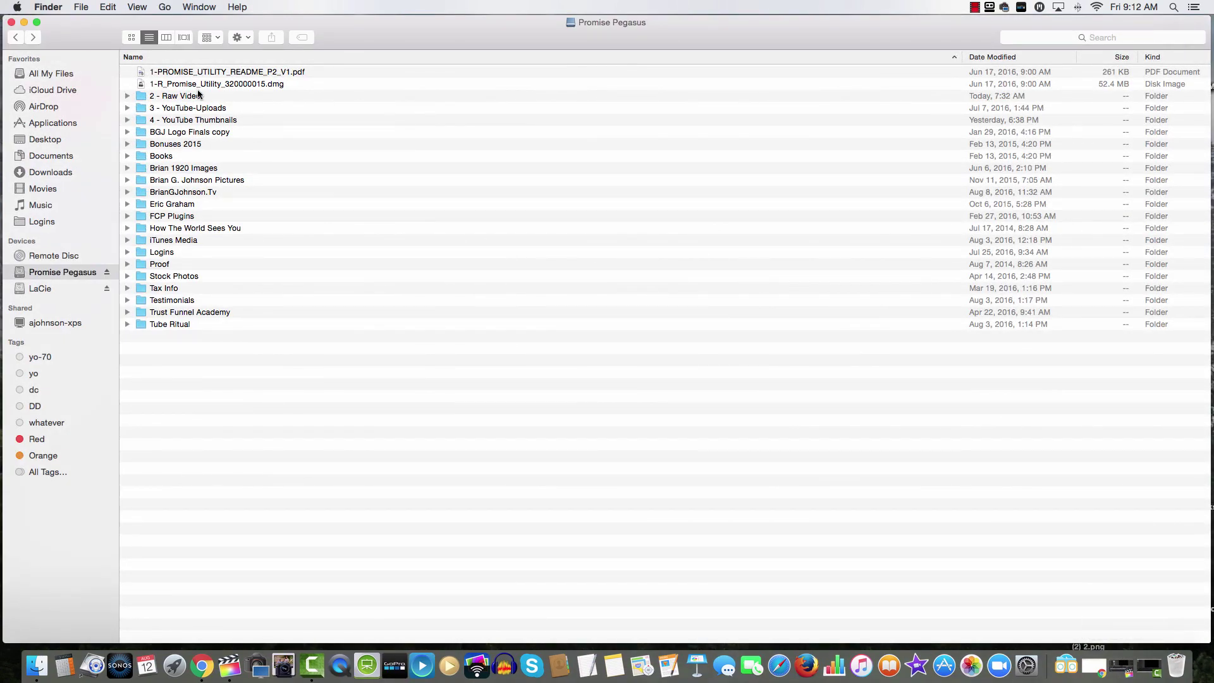
Show the 4 - YouTube Thumbnails folder in column view with call-to-action-video.JPG (578 KB) previewed
double_click(187, 120)
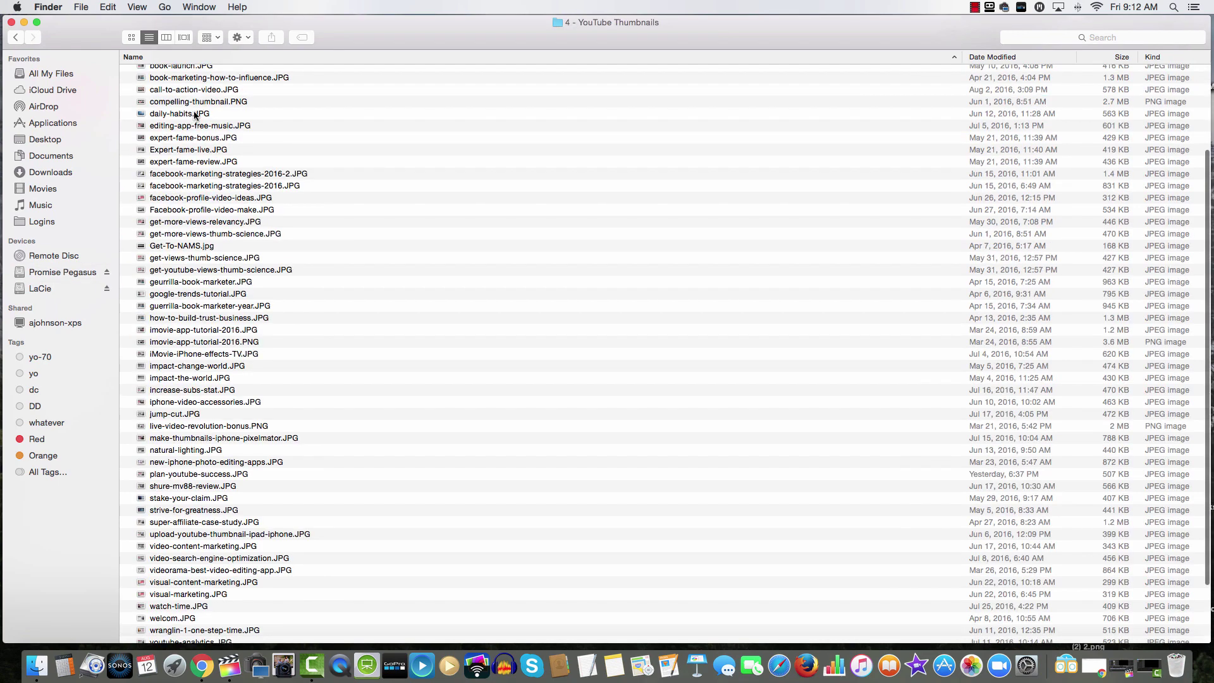
left_click(195, 92)
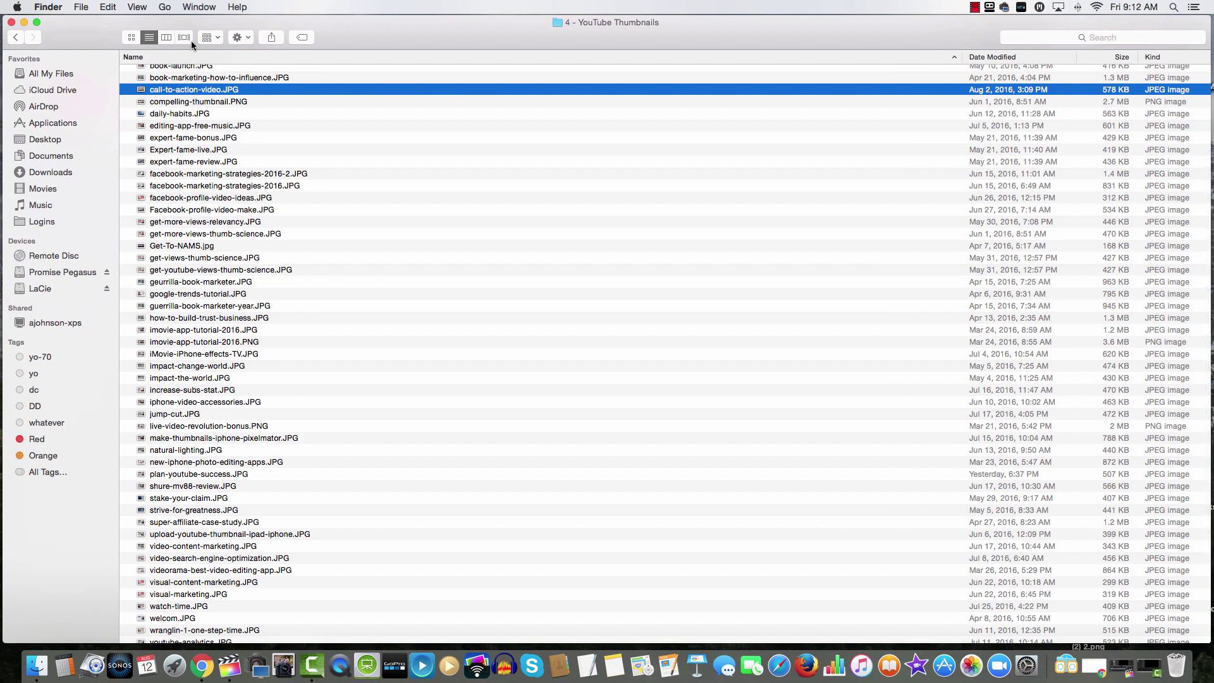
left_click(166, 36)
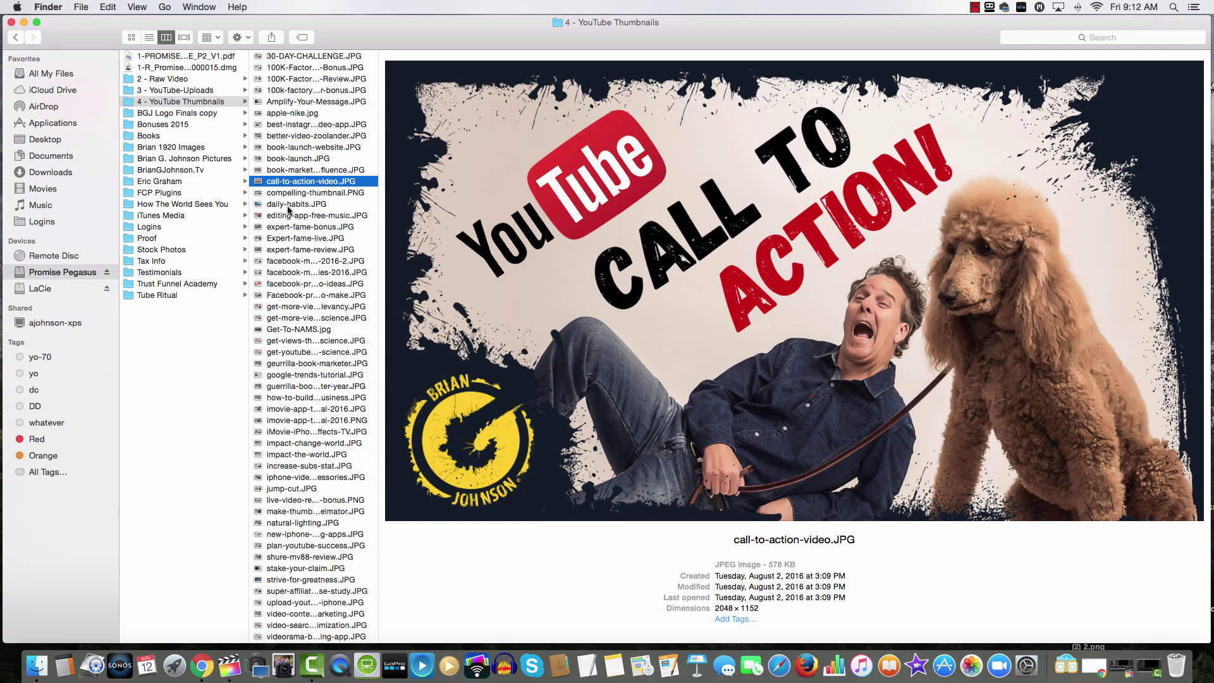
Preview daily-habits.JPG, editing-app-free-music.JPG and the 2.7 MB compelling-thumbnail.PNG to check sizes
key("Down")
key("Down")
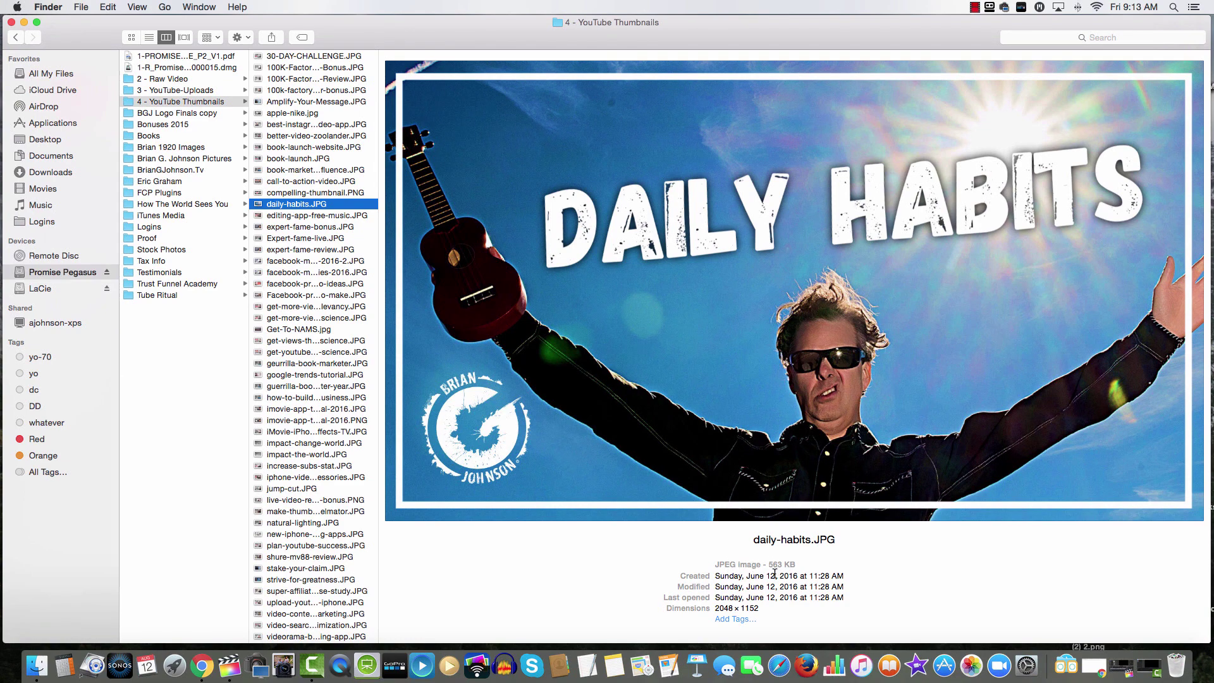
key("Down")
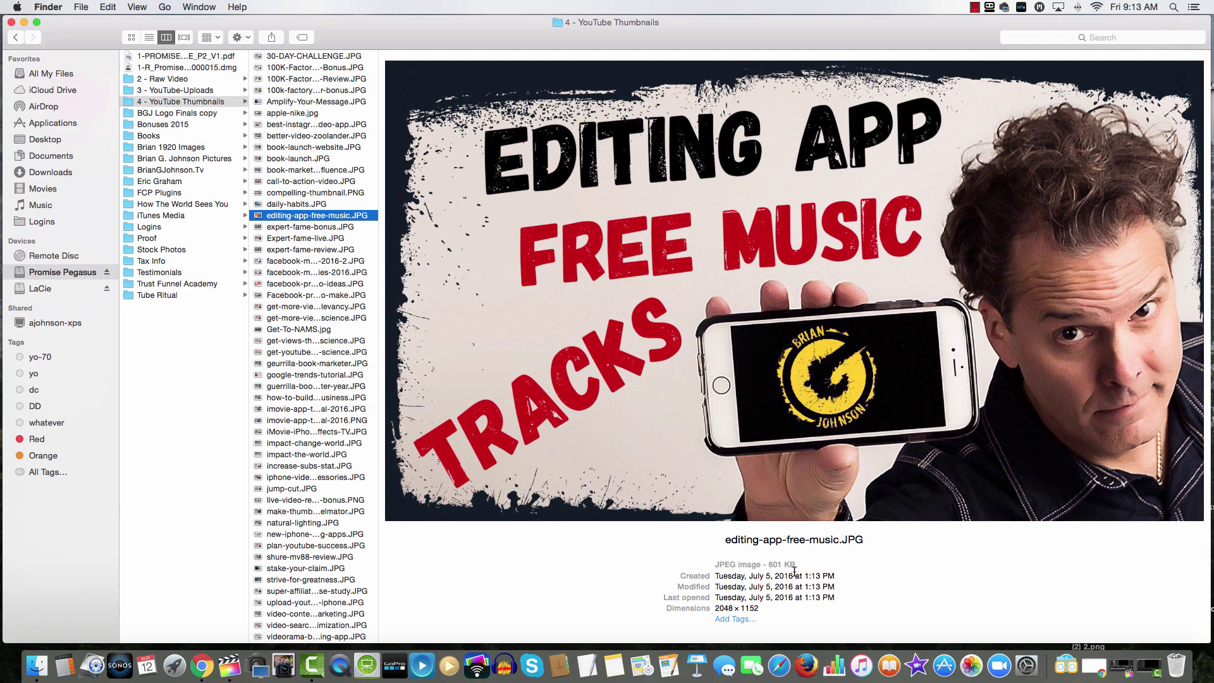
left_click(326, 194)
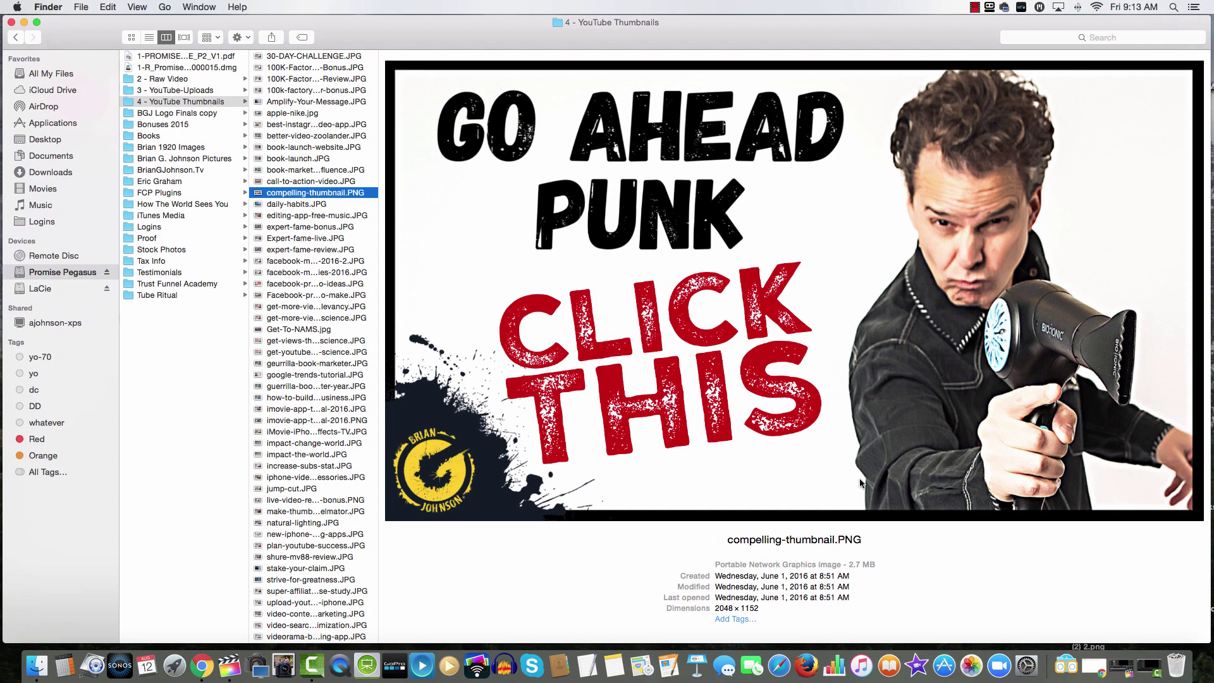
left_click(331, 216)
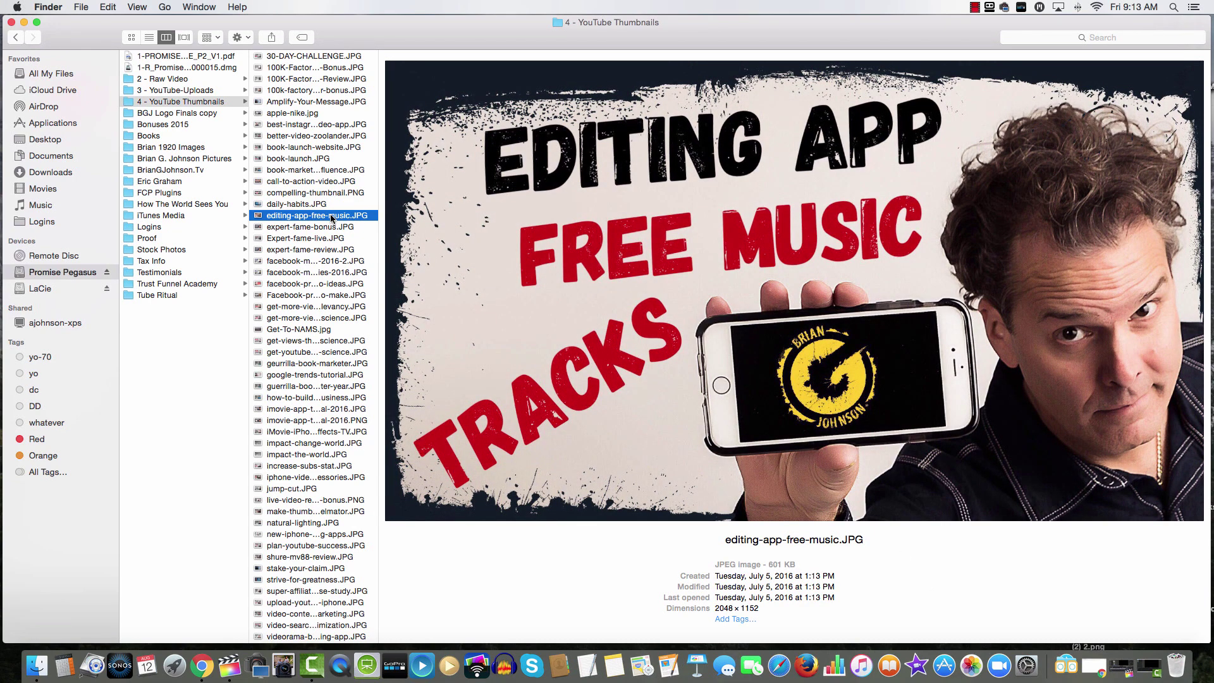
Check sizes of expert-fame-bonus, Expert-fame-live, expert-fame-review and facebook-marketing-strategies-2016-2 JPEGs
key("Down")
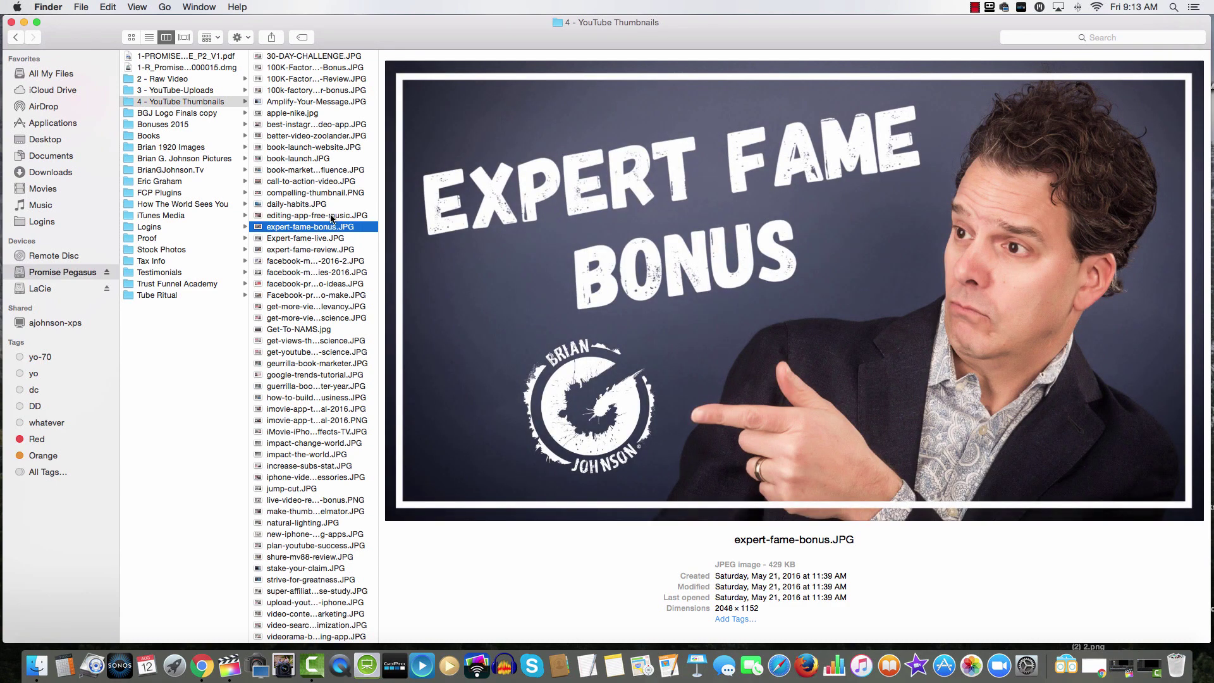
key("Down")
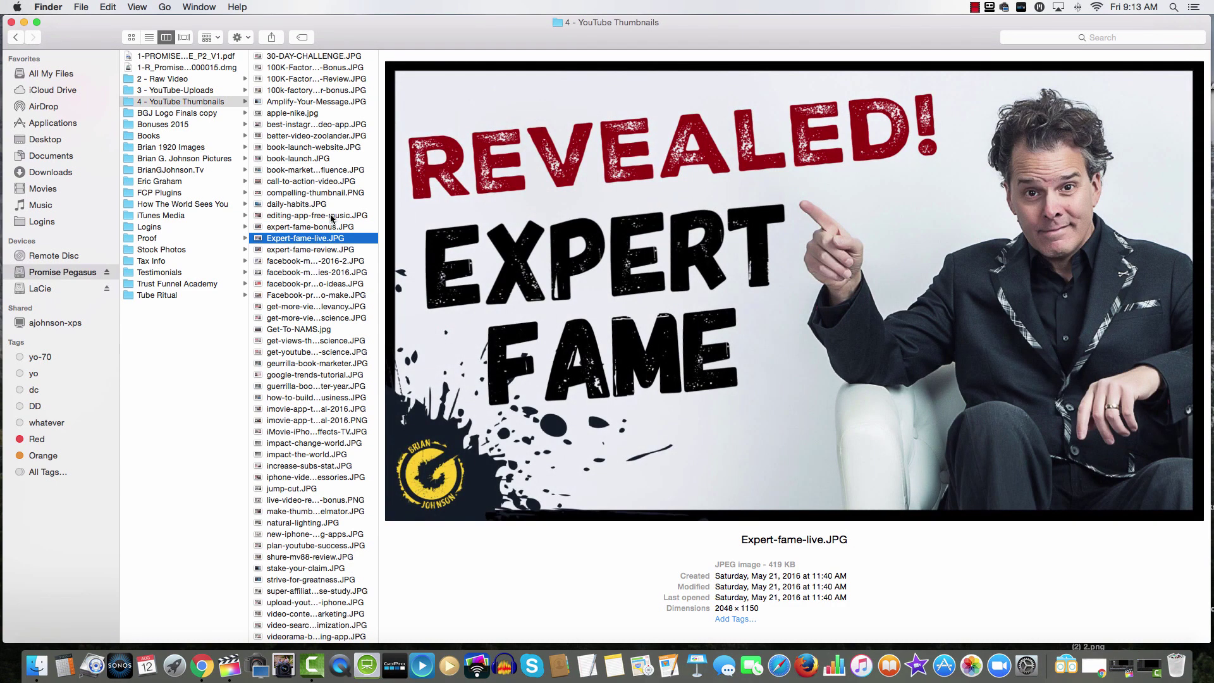
key("Down")
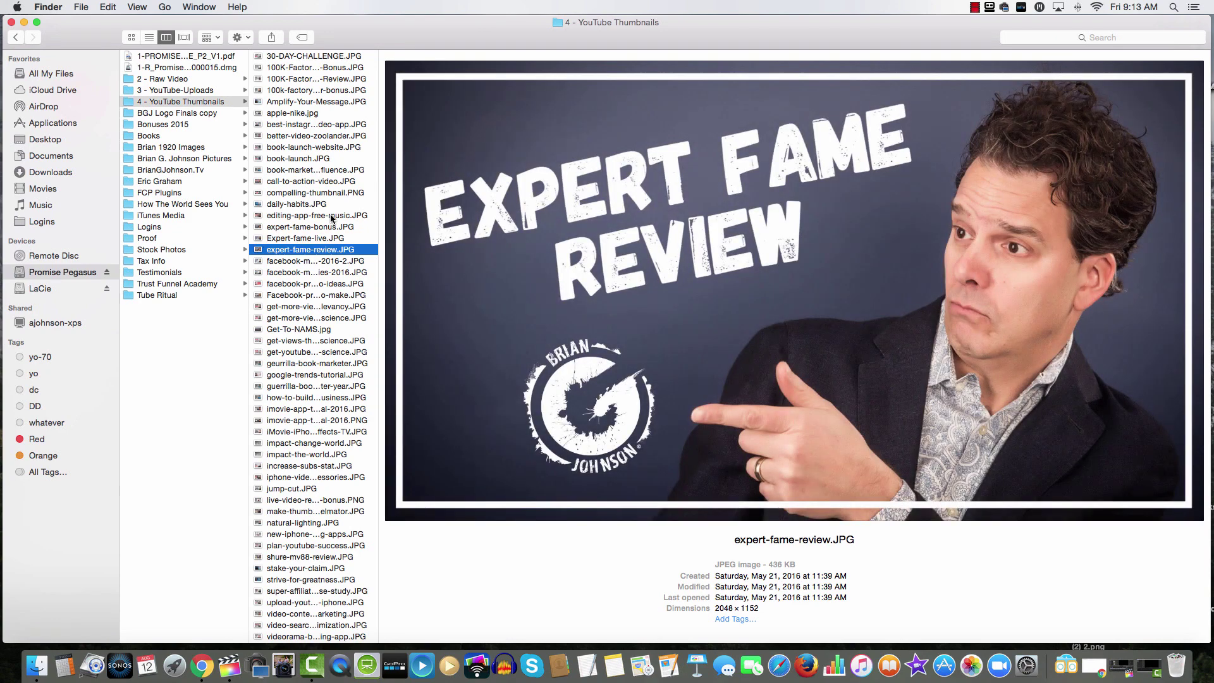
key("Down")
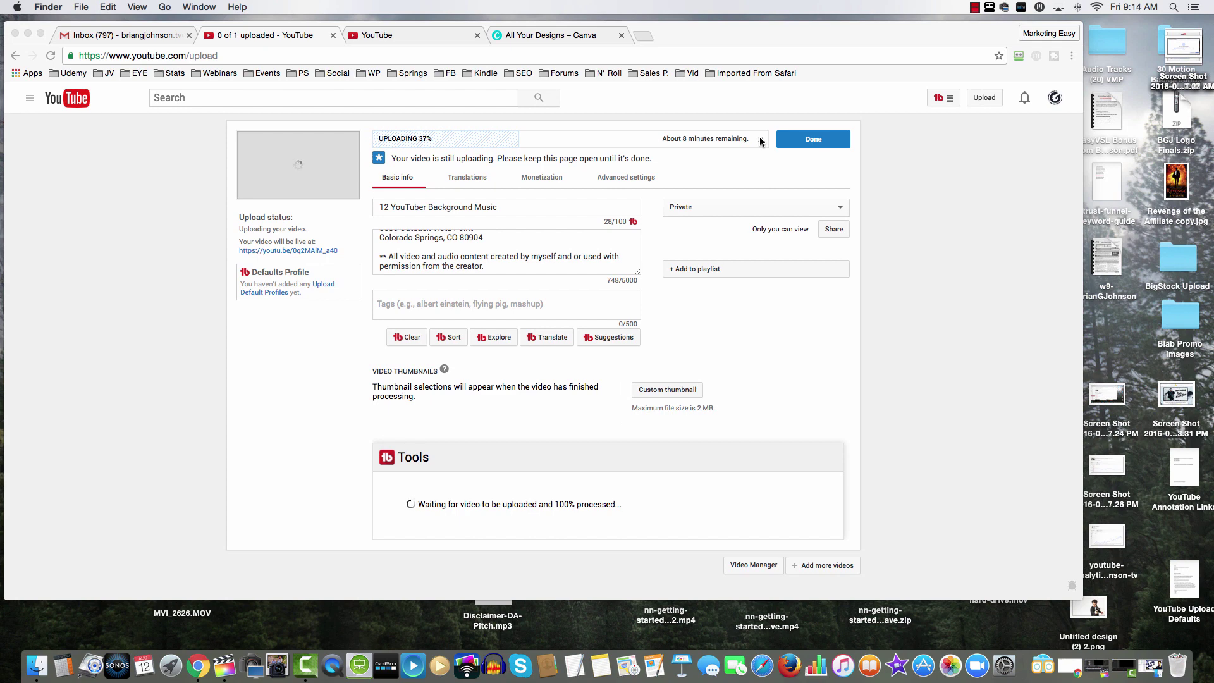
Cancel the unfinished video upload and choose Creator Studio from the account menu
left_click(762, 140)
left_click(1054, 97)
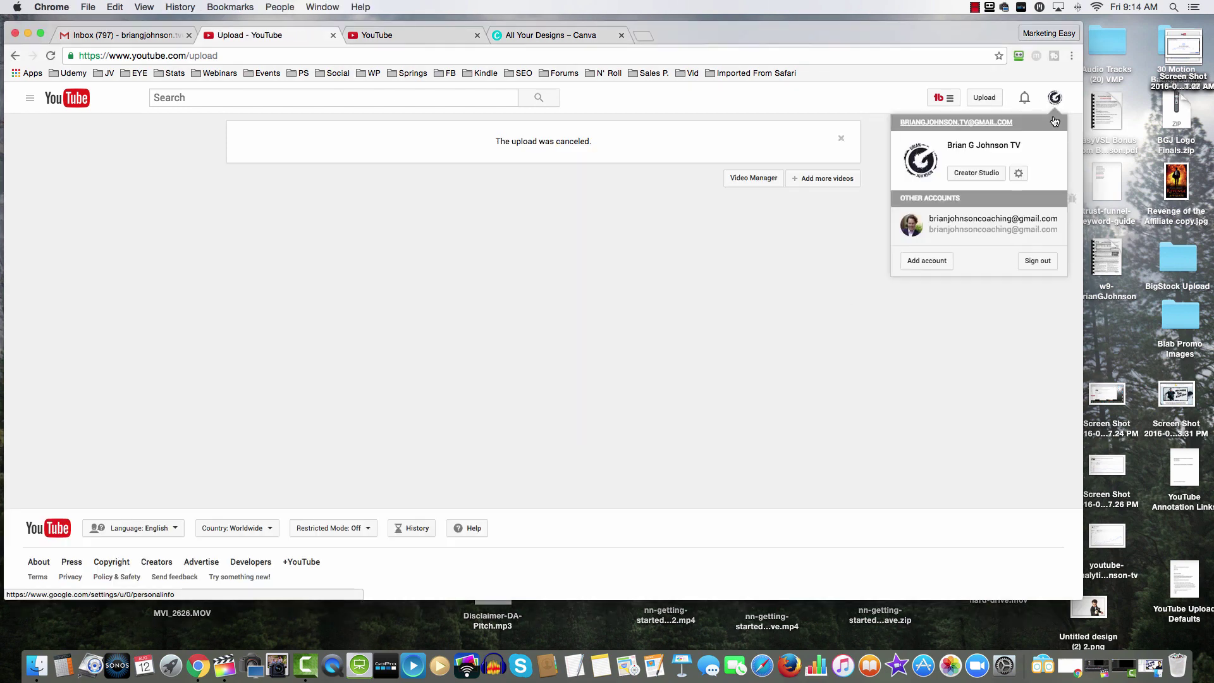
left_click(976, 173)
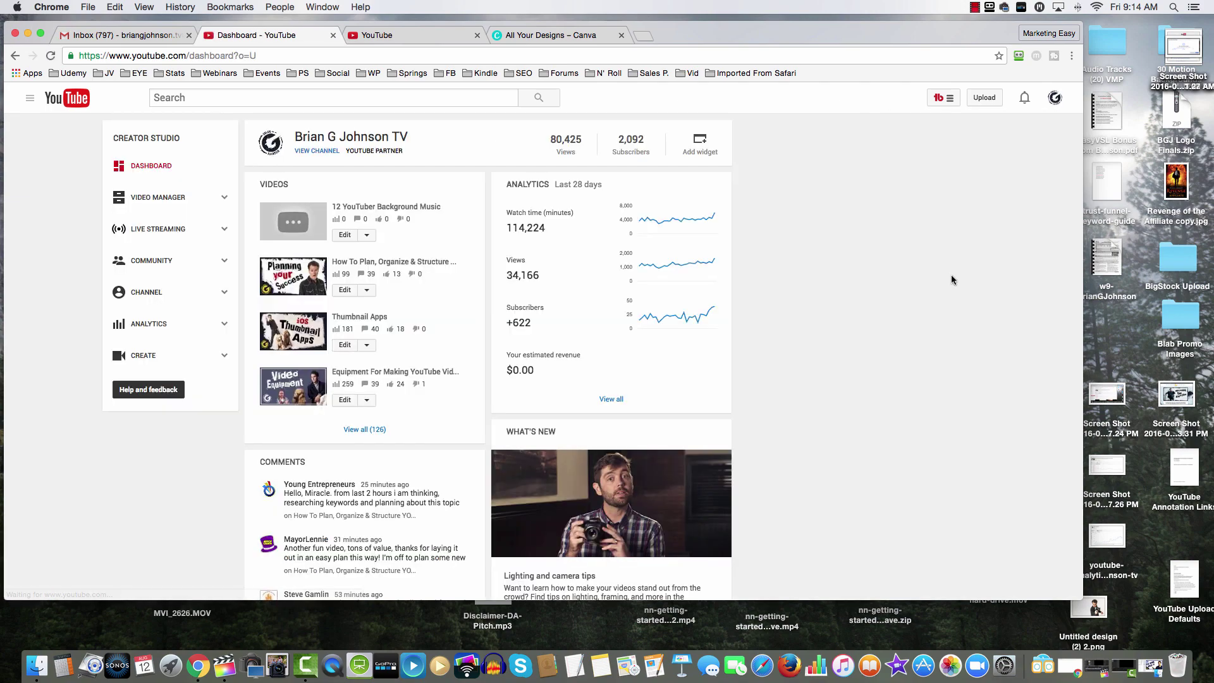
Glance at the thumbnails folder, minimize Finder, and open the channel Dashboard
key("super+Tab")
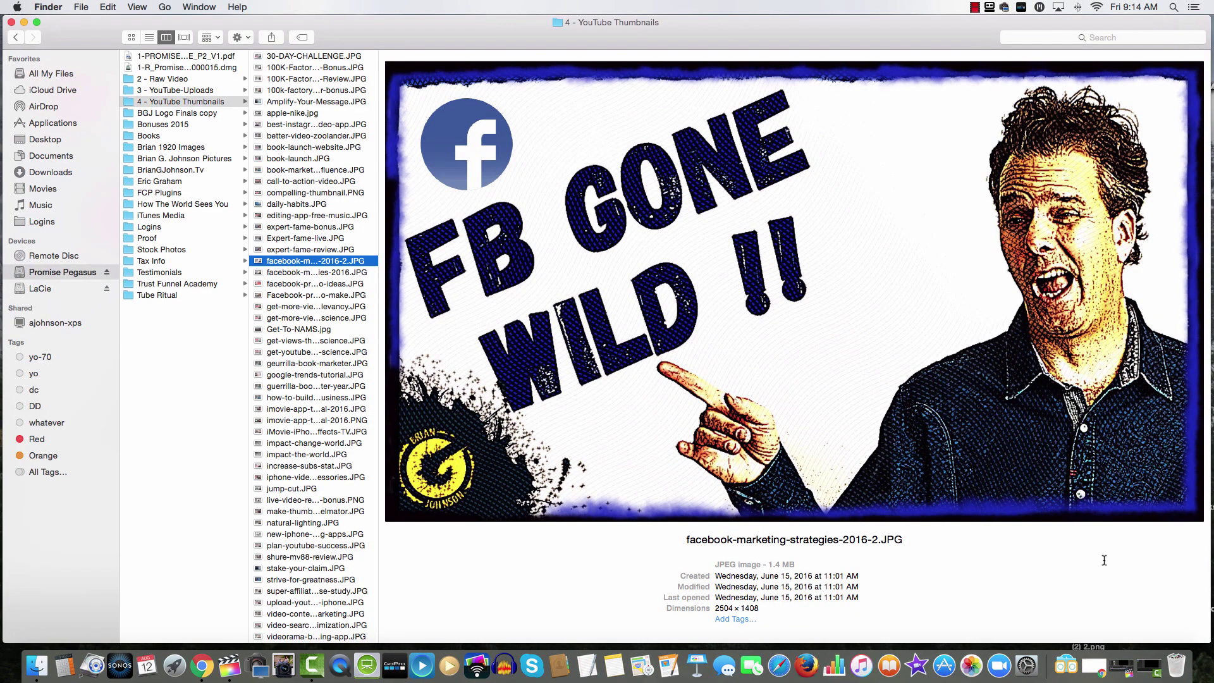
left_click(25, 22)
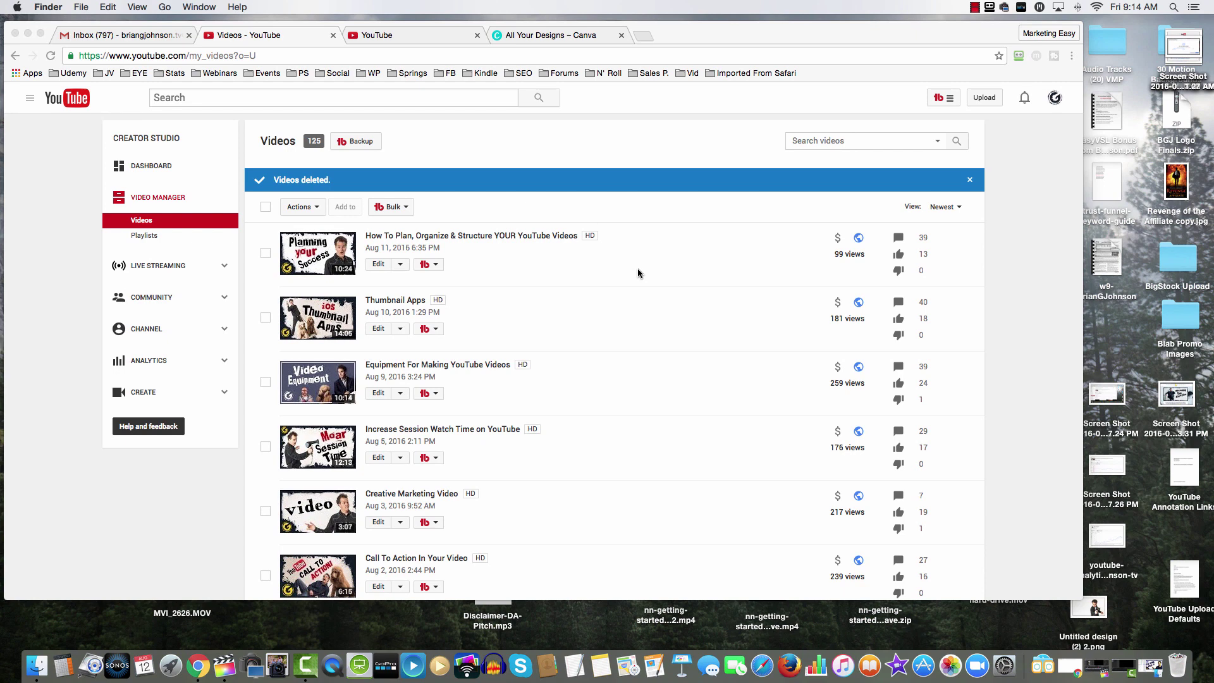
left_click(158, 169)
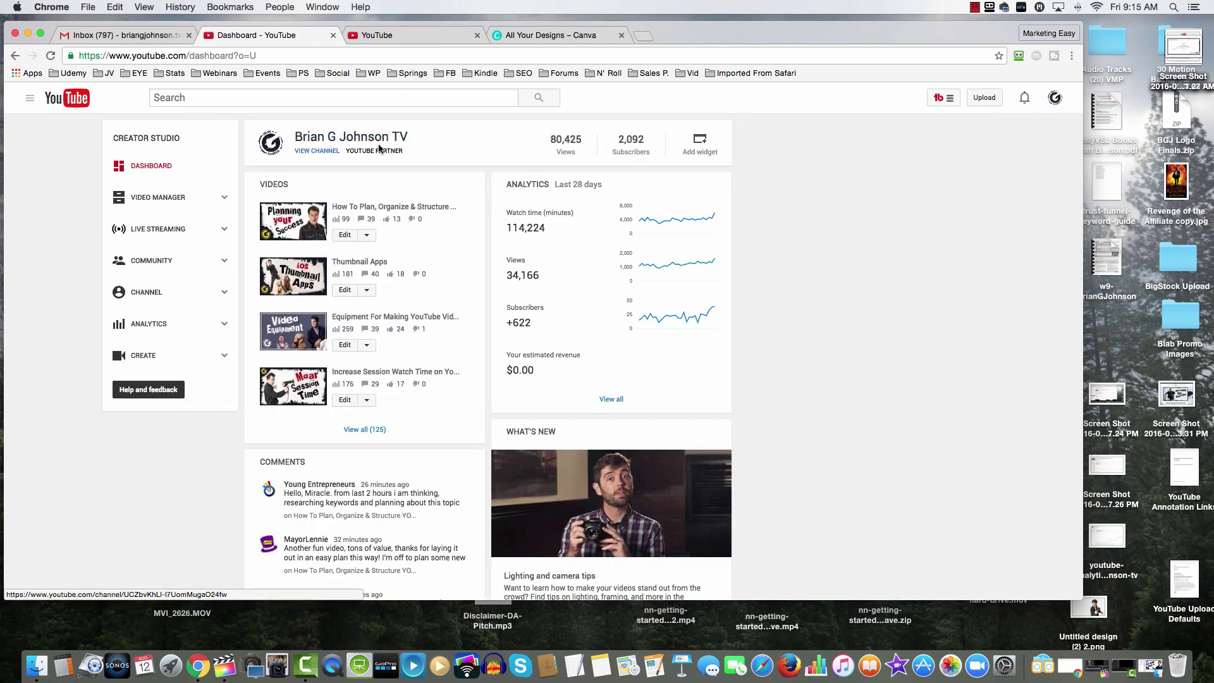
left_click_drag(363, 152, 542, 220)
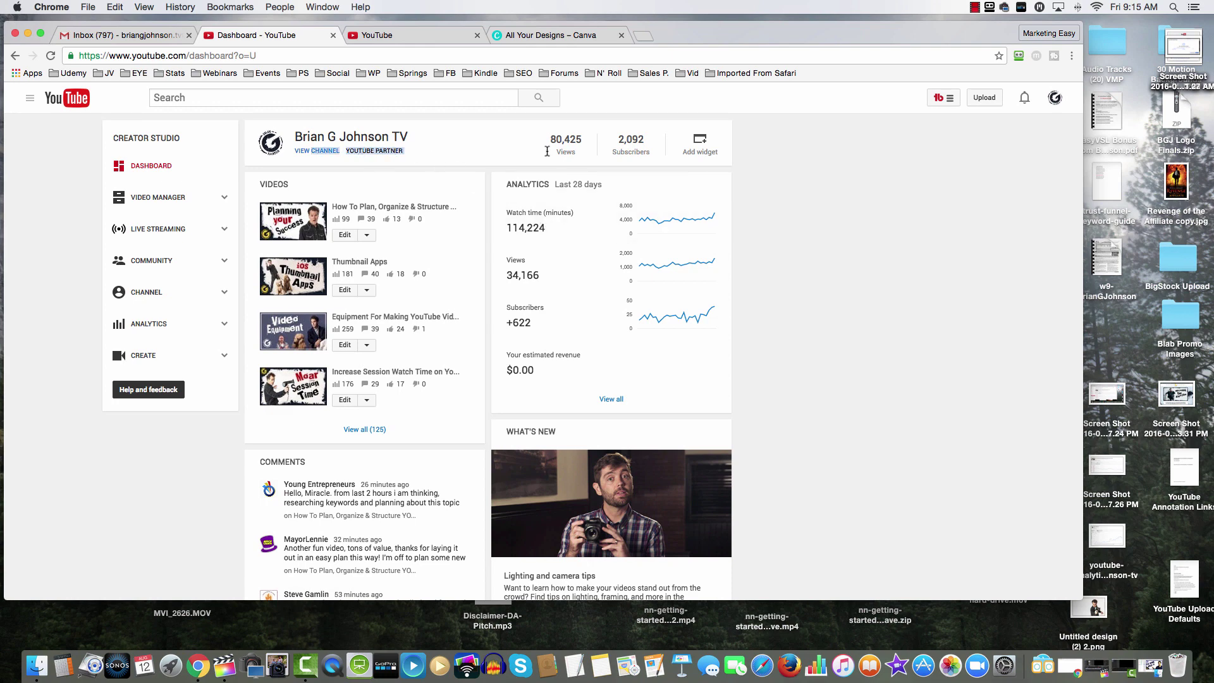
double_click(798, 173)
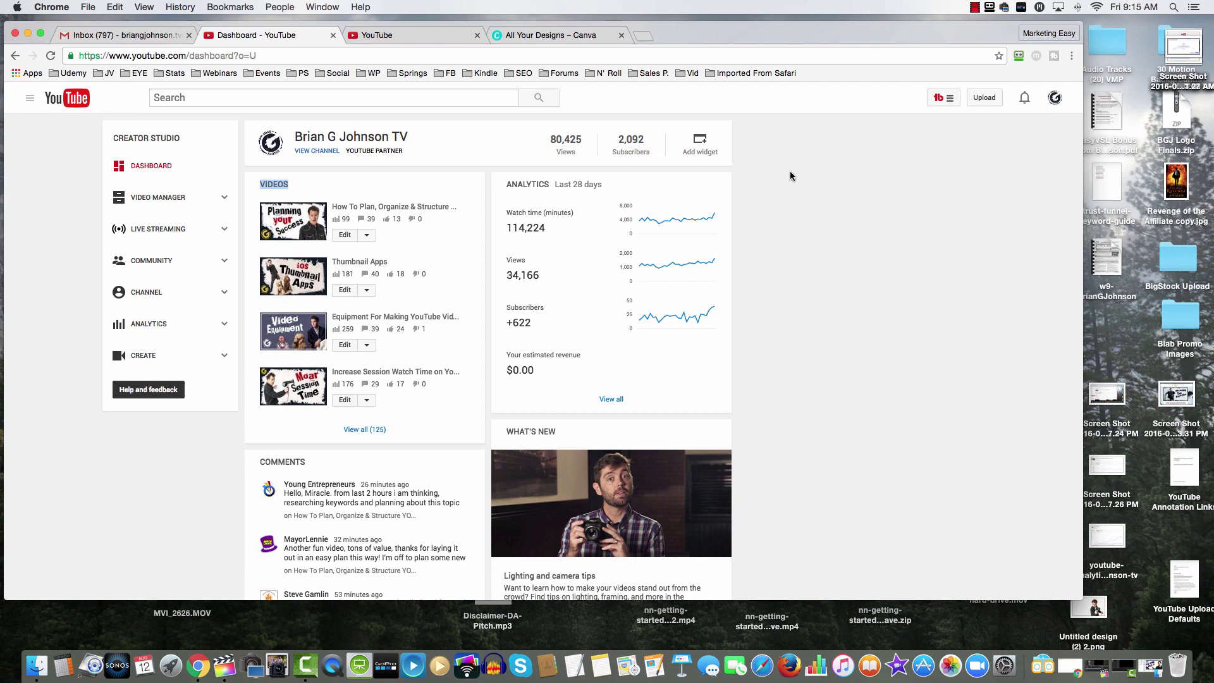
Open Status and features and scroll the cards to confirm Custom thumbnails is Enabled with zero strikes
left_click(153, 297)
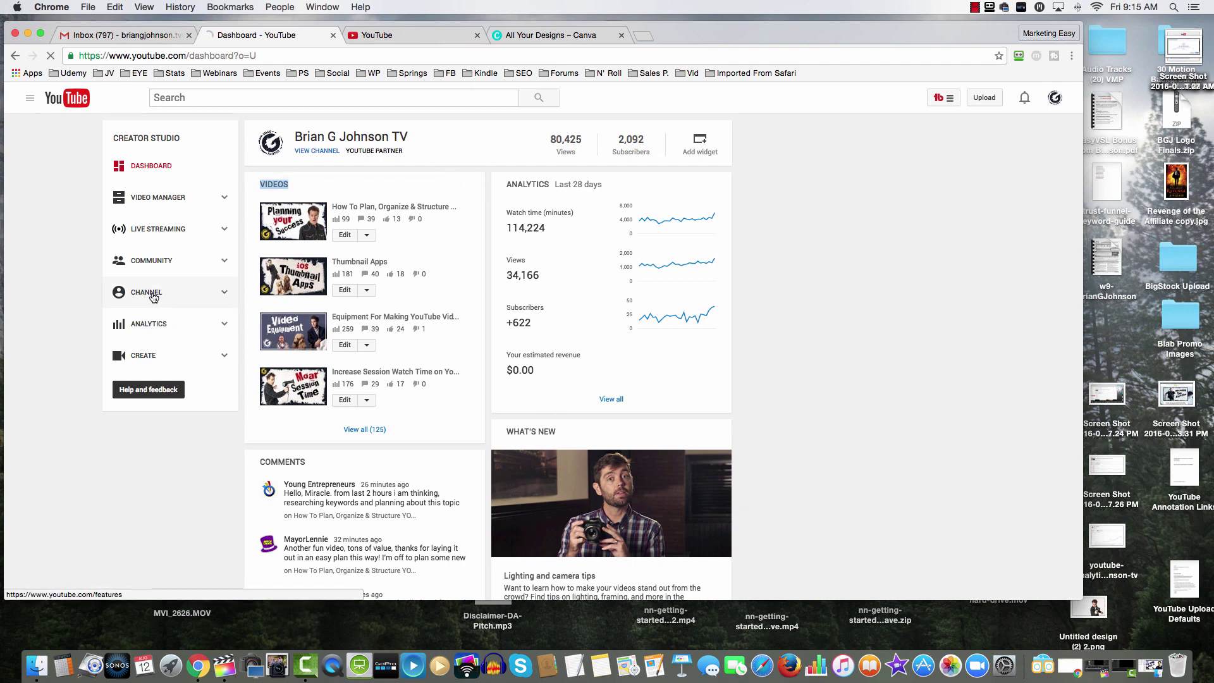
scroll(1047, 426, "down", 1)
scroll(1047, 426, "down", 1)
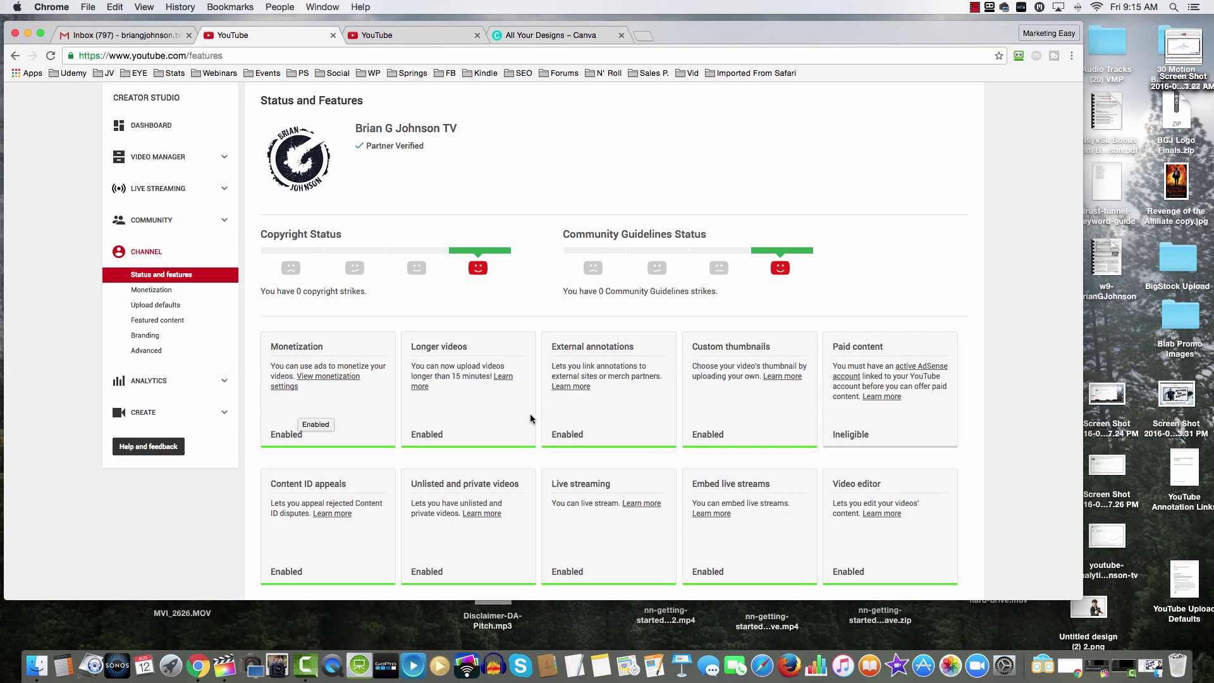
scroll(612, 411, "down", 1)
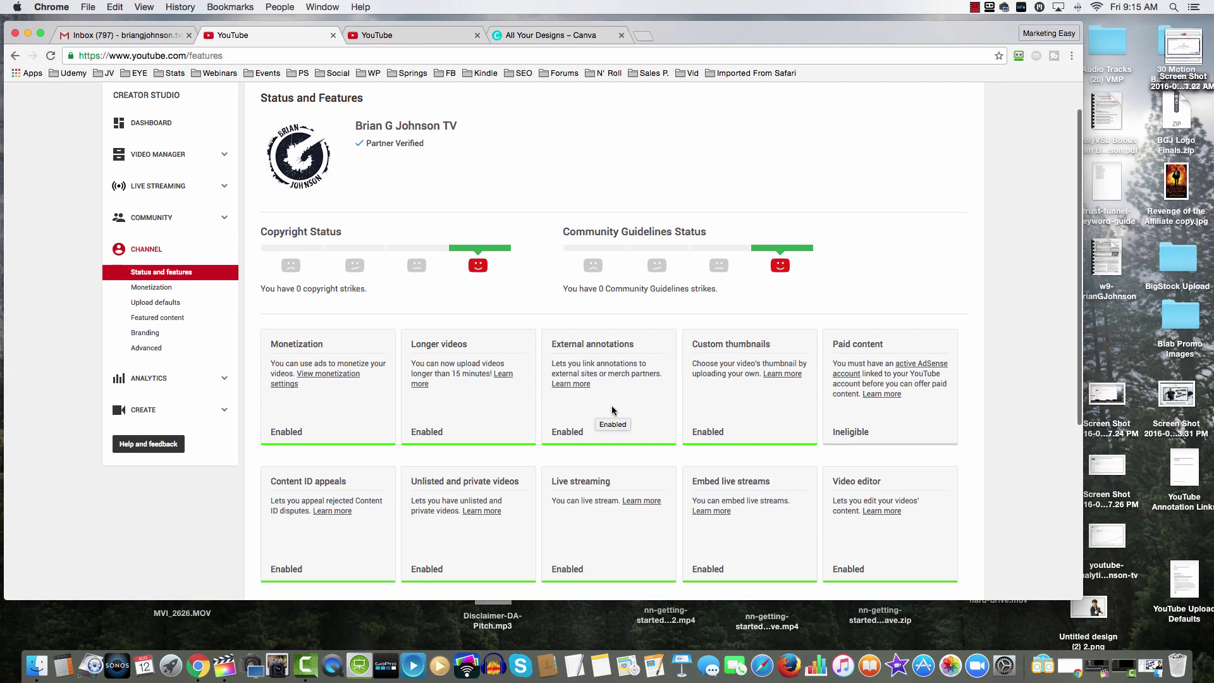
scroll(617, 404, "down", 1)
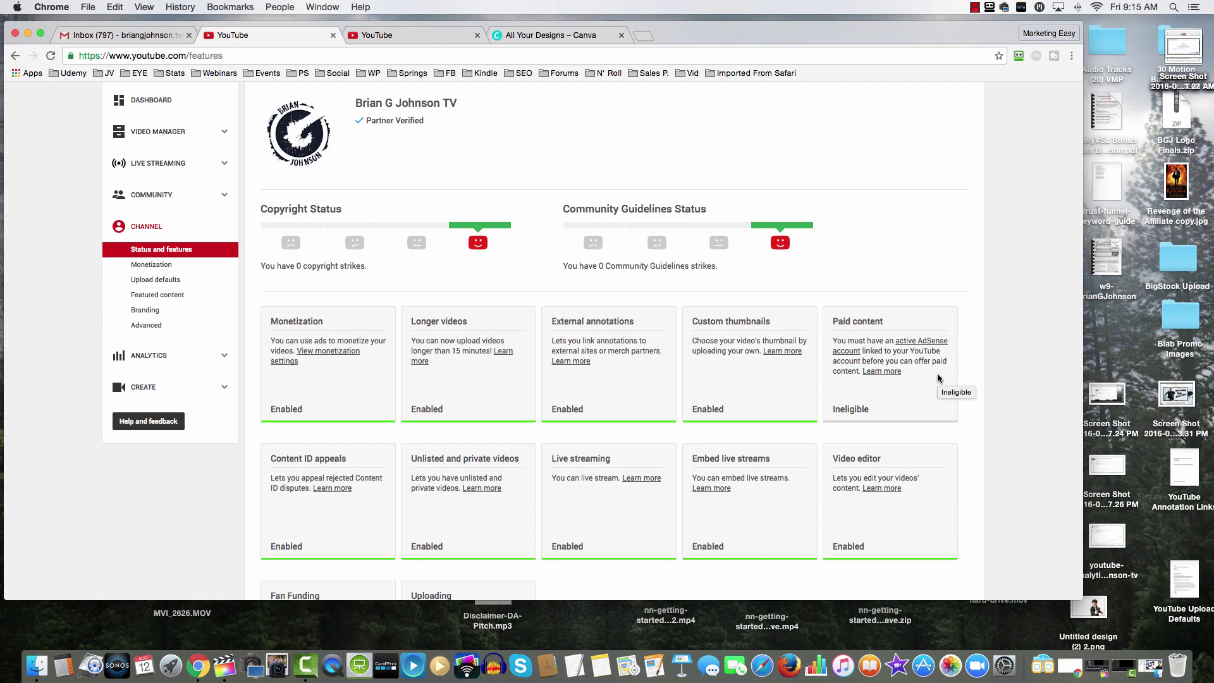
scroll(948, 382, "down", 2)
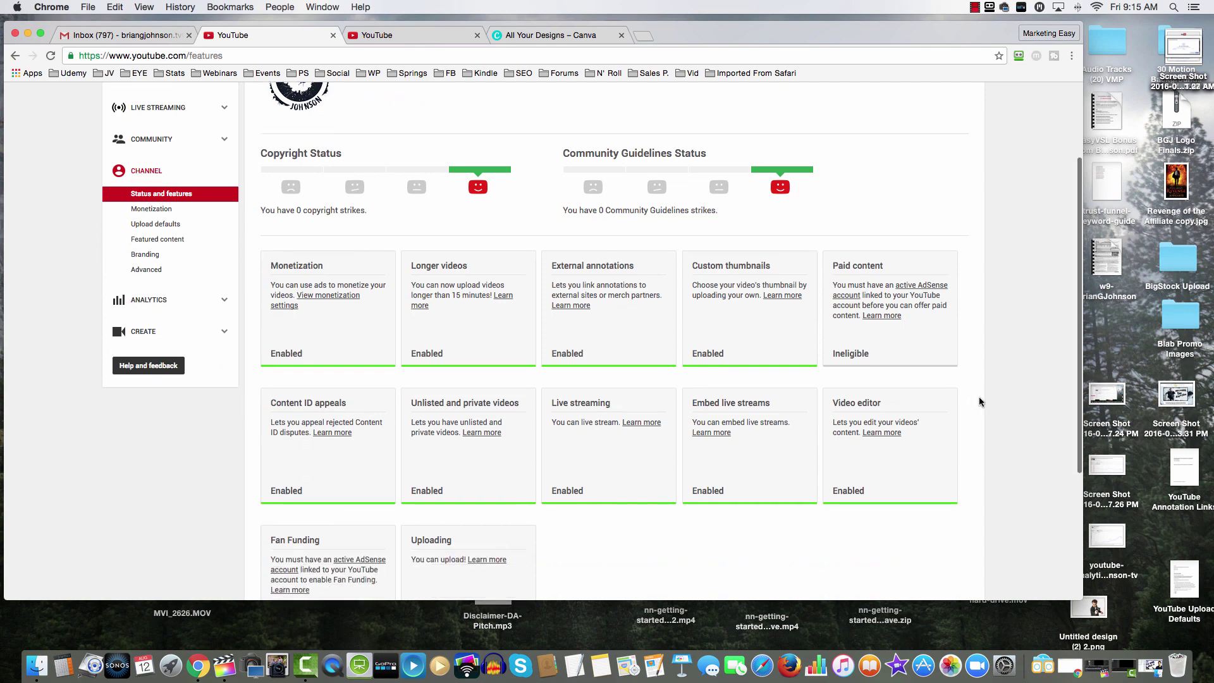
scroll(980, 402, "down", 4)
scroll(1010, 448, "up", 3)
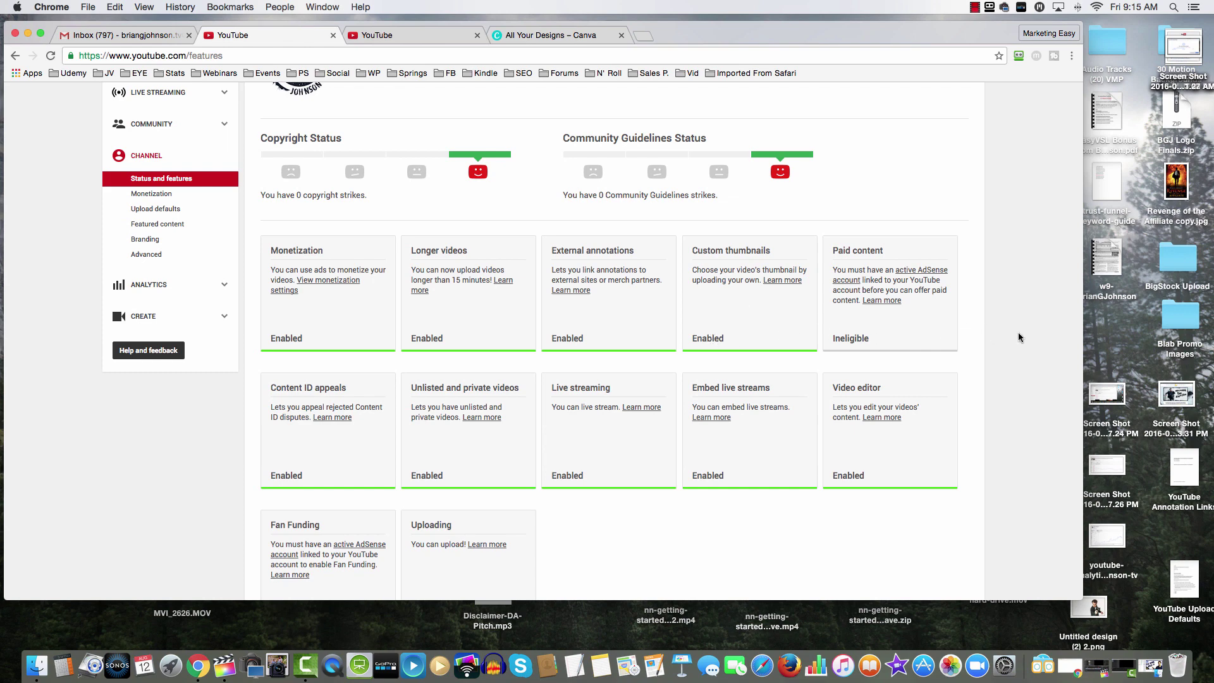
left_click(146, 159)
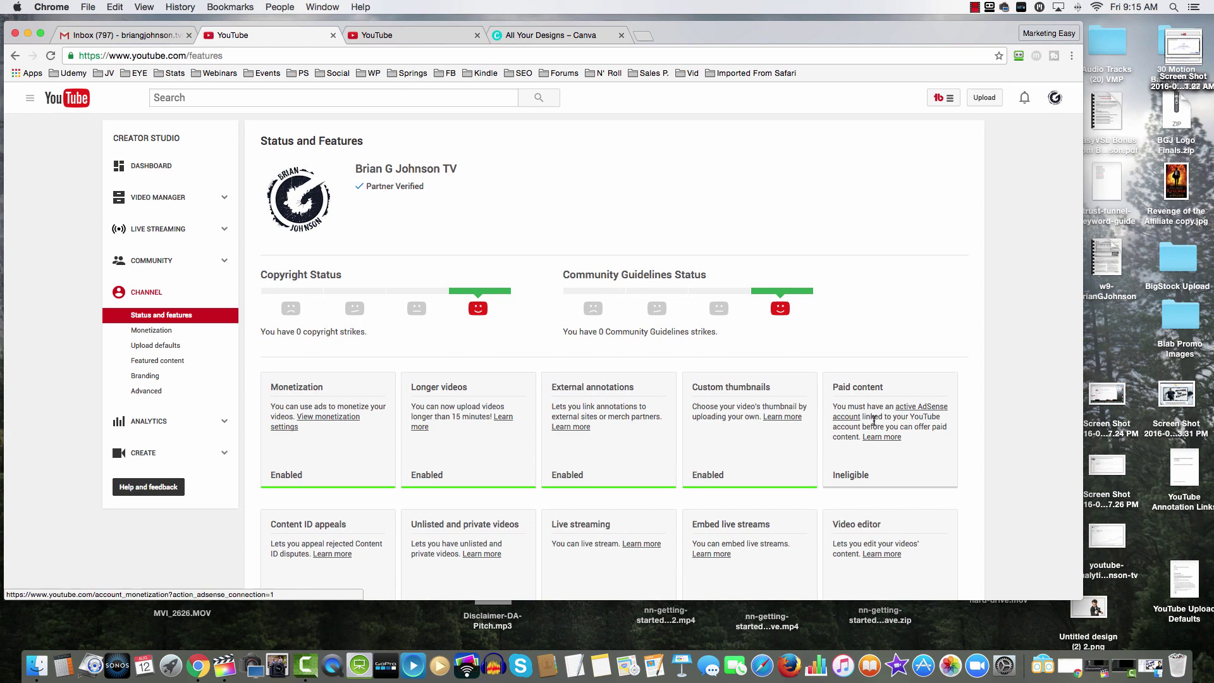
scroll(944, 411, "down", 5)
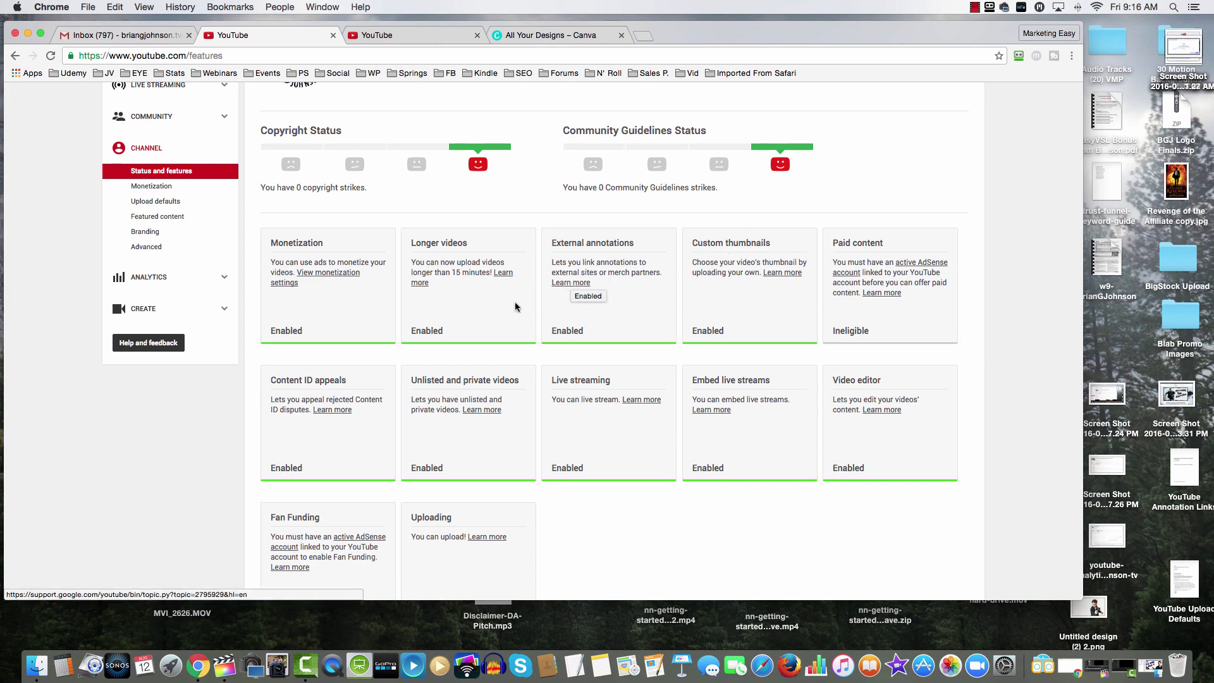
left_click(139, 150)
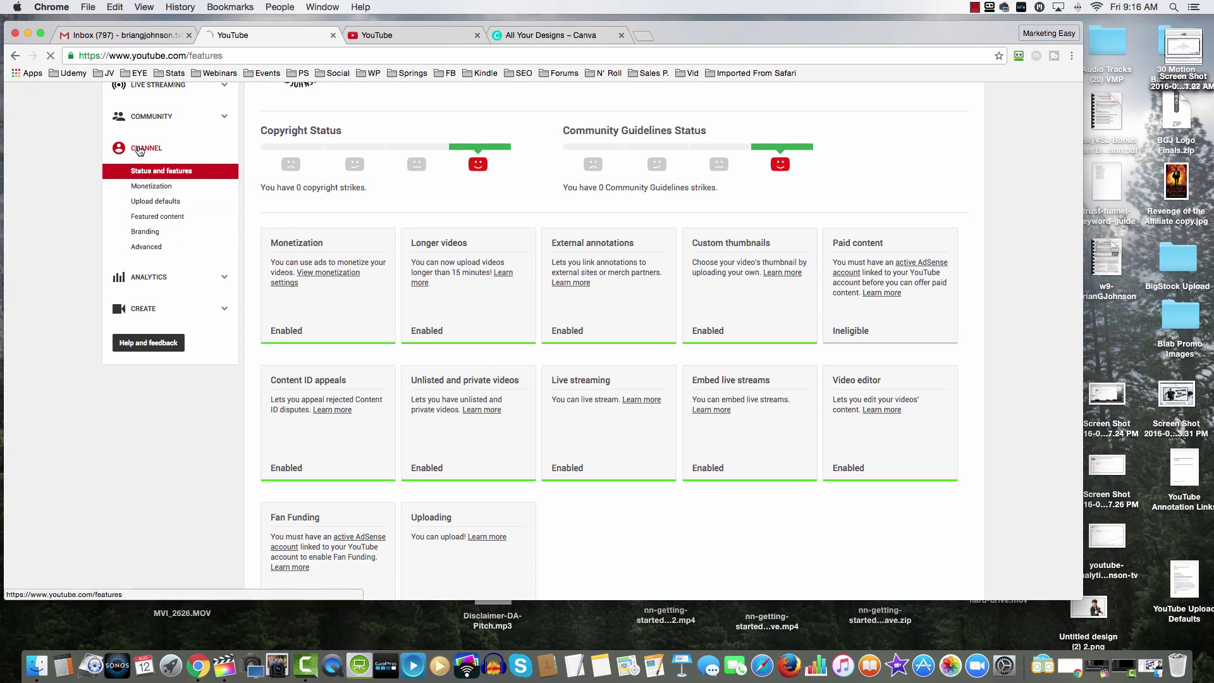